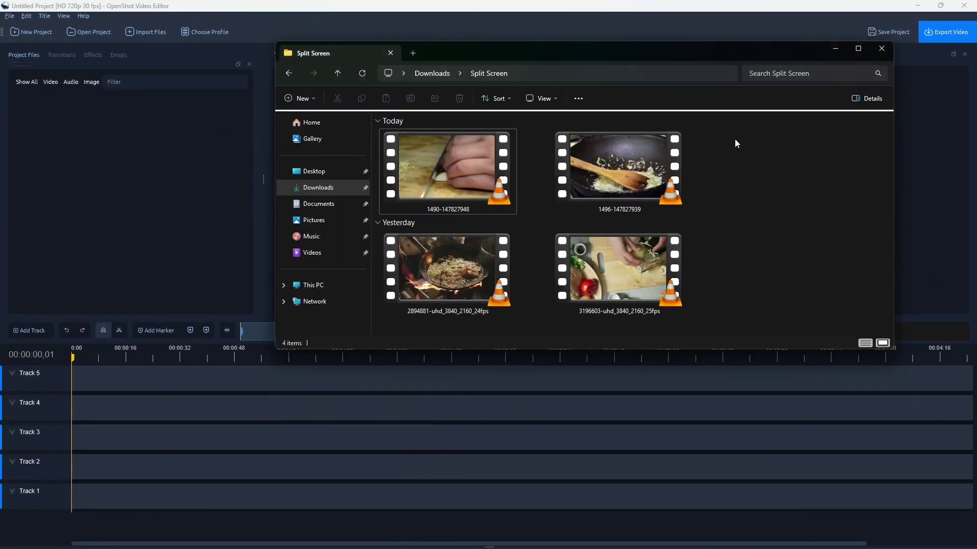
# Step: Drag the four cooking videos from the Split Screen folder into Project Files
pyautogui.moveTo(736, 138); pyautogui.dragTo(482, 260)
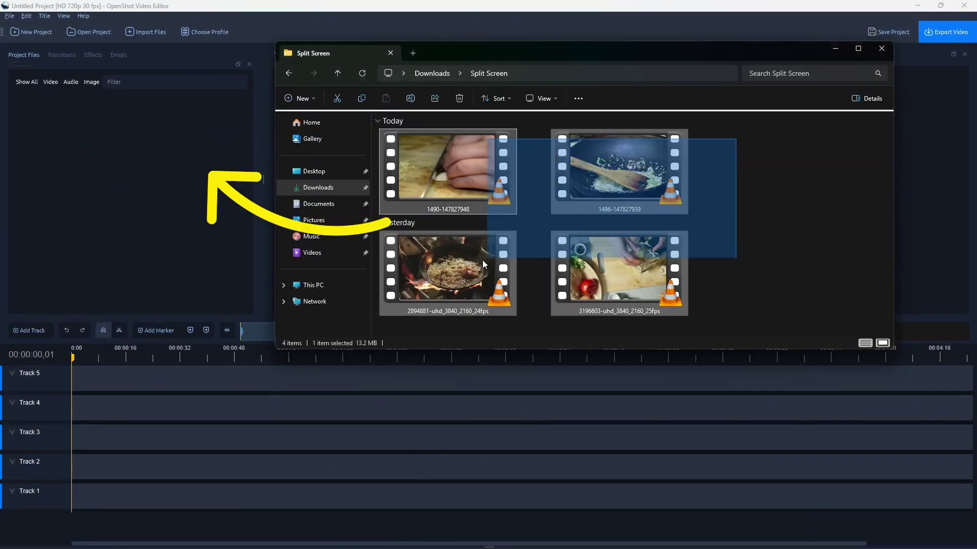
pyautogui.moveTo(455, 215)
pyautogui.mouseDown()
pyautogui.moveTo(163, 148)
pyautogui.moveTo(130, 159)
pyautogui.mouseUp()
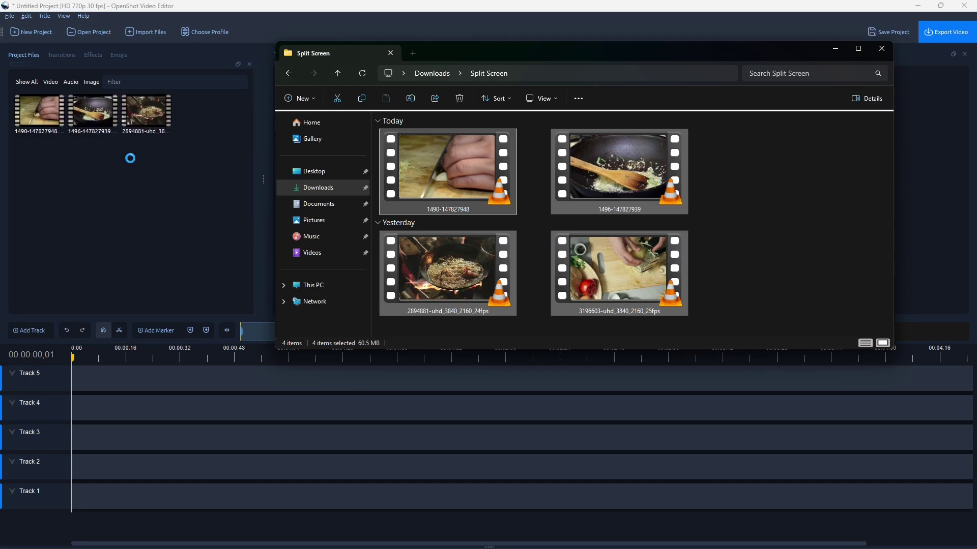
# Step: Place the chopping, stirring-pan, noodle-pan and grating clips on Tracks 1–4 at 0:00
pyautogui.click(835, 48)
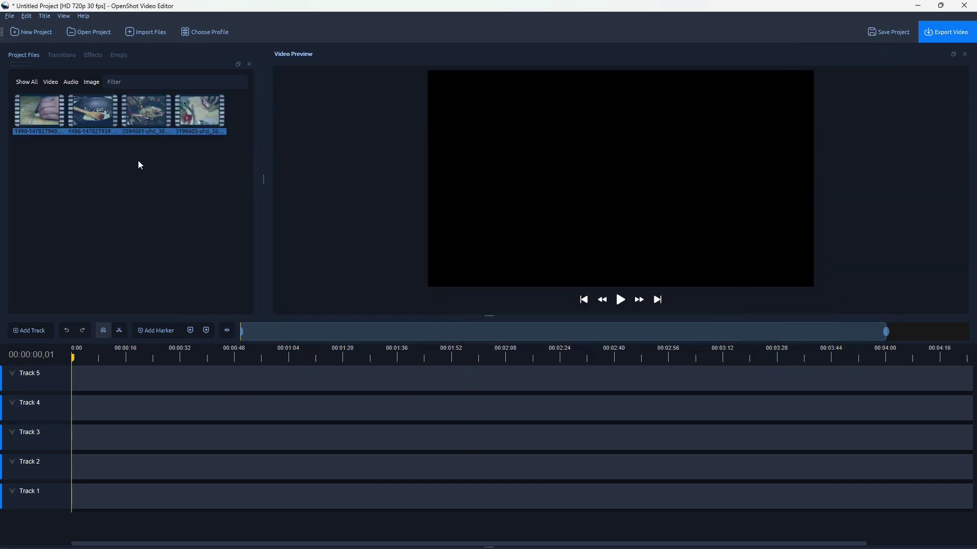
pyautogui.click(124, 162)
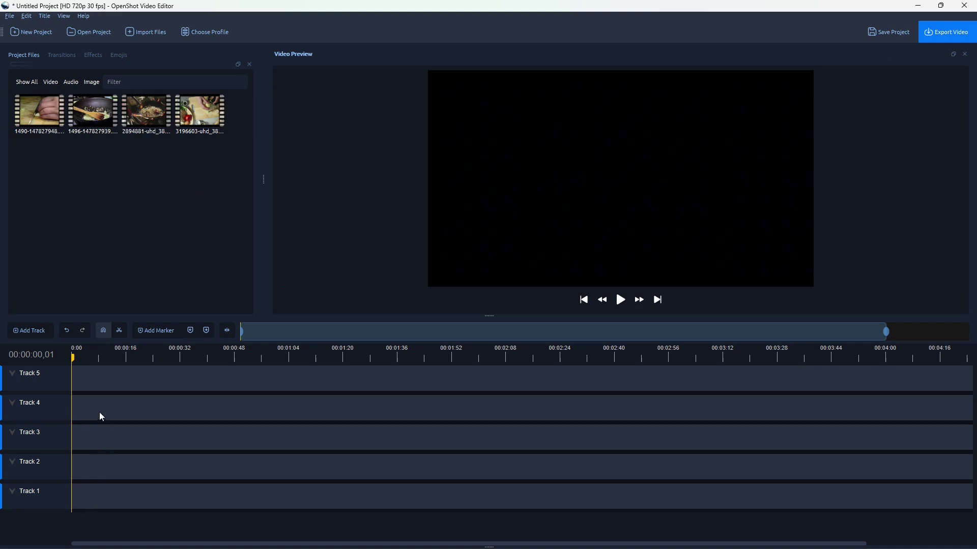
pyautogui.moveTo(45, 134); pyautogui.dragTo(84, 493)
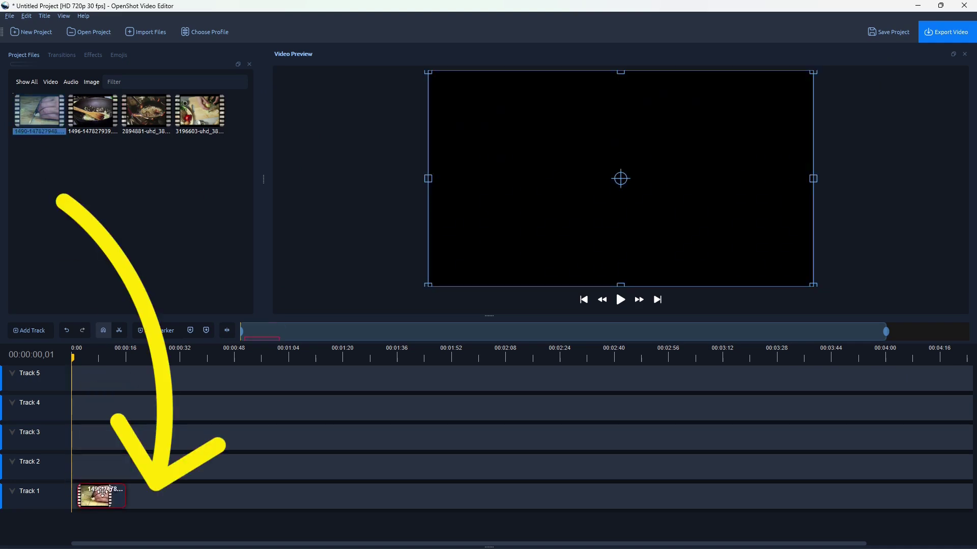
pyautogui.moveTo(92, 111); pyautogui.dragTo(73, 469)
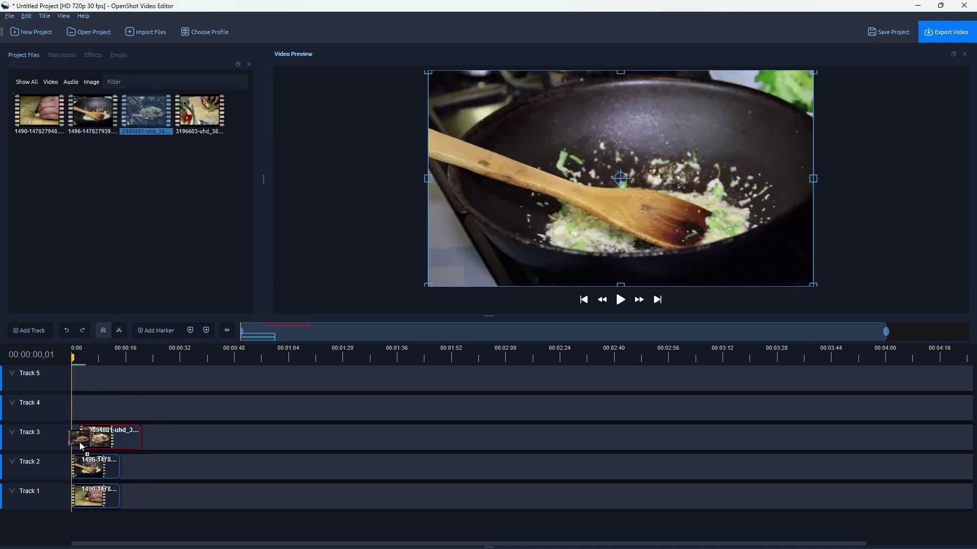
pyautogui.moveTo(146, 111); pyautogui.dragTo(81, 437)
pyautogui.moveTo(200, 112)
pyautogui.mouseDown()
pyautogui.moveTo(92, 407)
pyautogui.moveTo(79, 407)
pyautogui.mouseUp()
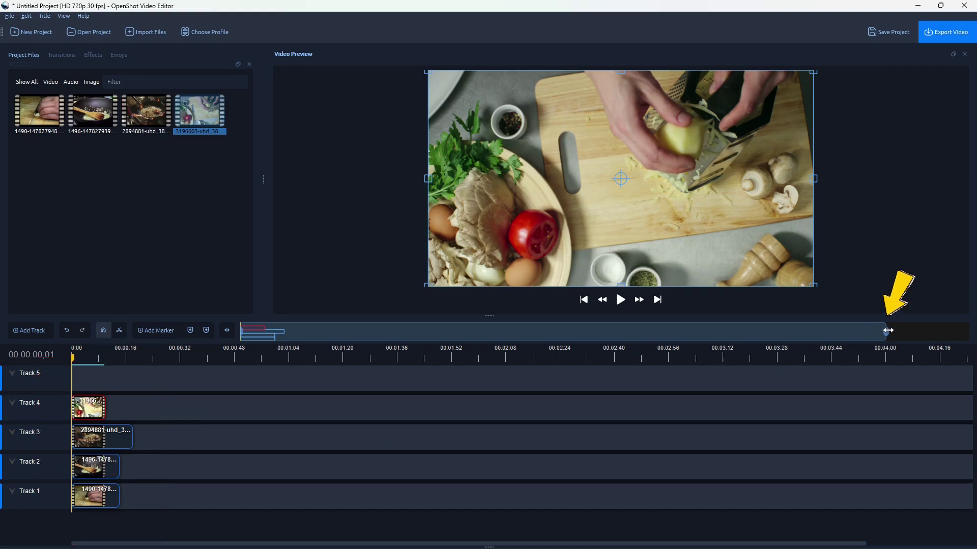
# Step: Zoom the timeline in until the four clips' unequal lengths are clearly visible
pyautogui.moveTo(886, 331)
pyautogui.mouseDown()
pyautogui.moveTo(338, 331)
pyautogui.moveTo(331, 343)
pyautogui.mouseUp()
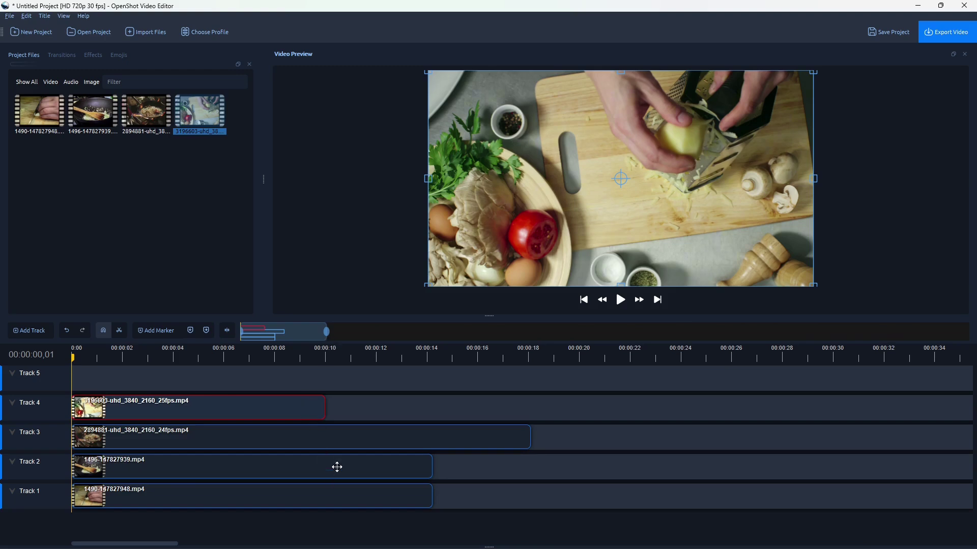
pyautogui.scroll(-2, 337, 466)
pyautogui.scroll(2, 337, 466)
pyautogui.scroll(1, 337, 465)
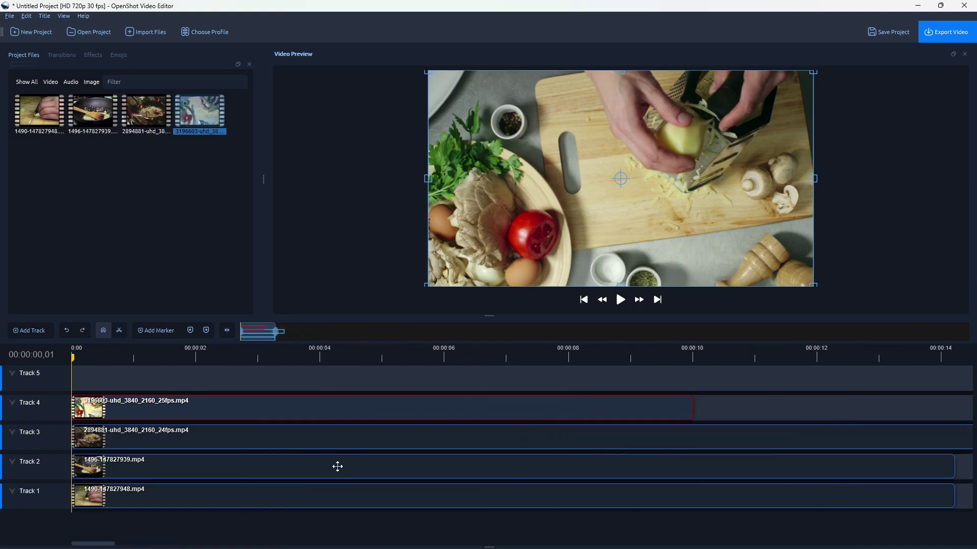
pyautogui.scroll(-4, 338, 466)
pyautogui.scroll(1, 340, 471)
pyautogui.scroll(1, 338, 466)
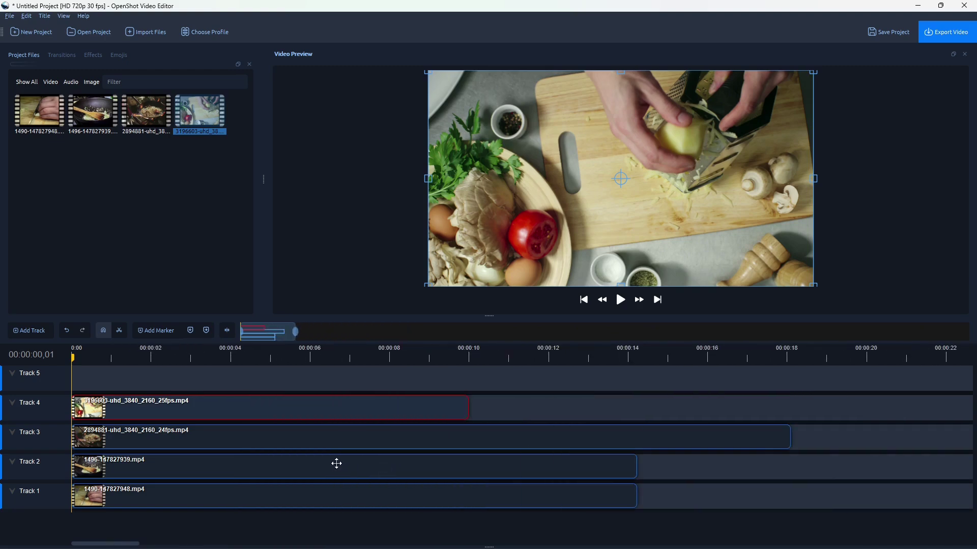
pyautogui.click(199, 209)
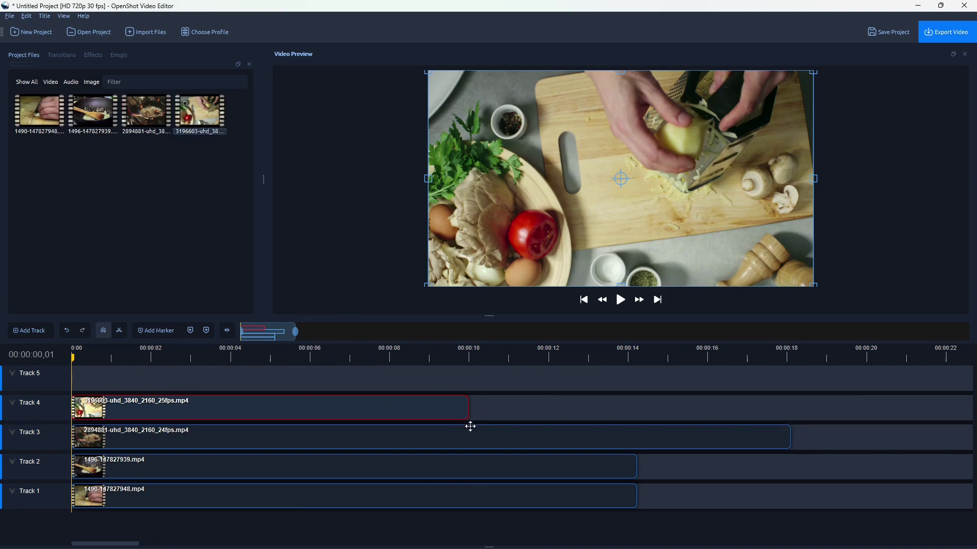
# Step: Trim the Track 3, 2 and 1 clips to end with the Track 4 clip at about ten seconds
pyautogui.moveTo(426, 359); pyautogui.dragTo(477, 360)
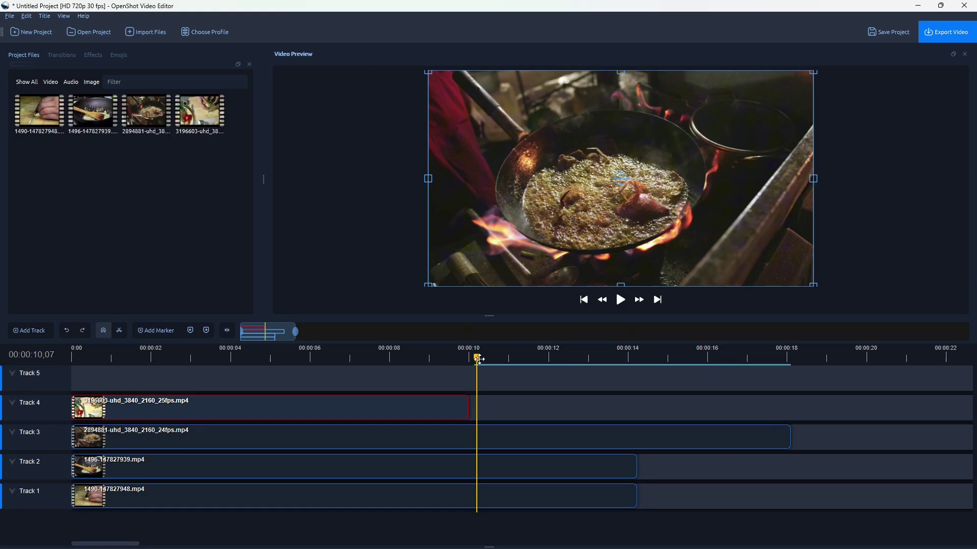
pyautogui.moveTo(478, 358)
pyautogui.mouseDown()
pyautogui.moveTo(498, 359)
pyautogui.moveTo(72, 359)
pyautogui.mouseUp()
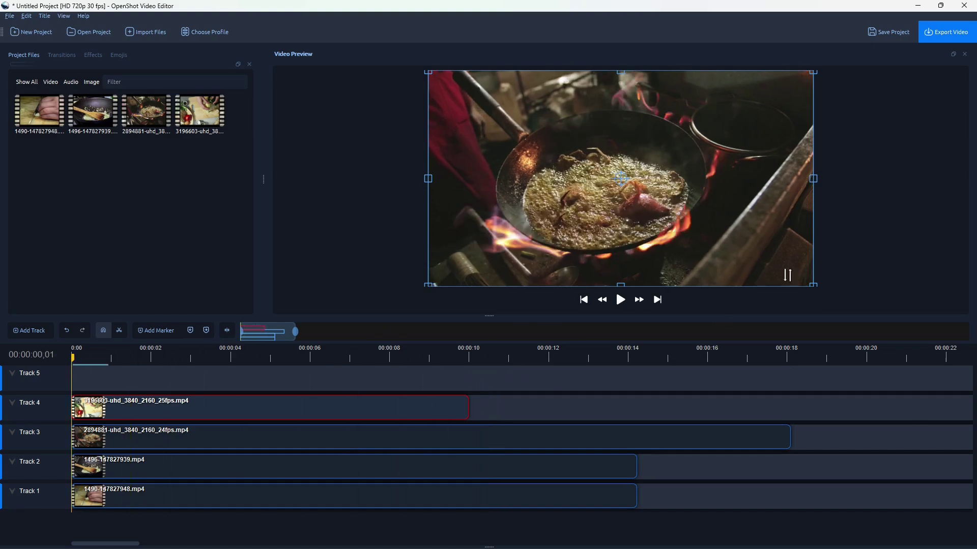
pyautogui.moveTo(790, 438); pyautogui.dragTo(468, 438)
pyautogui.moveTo(635, 471); pyautogui.dragTo(469, 467)
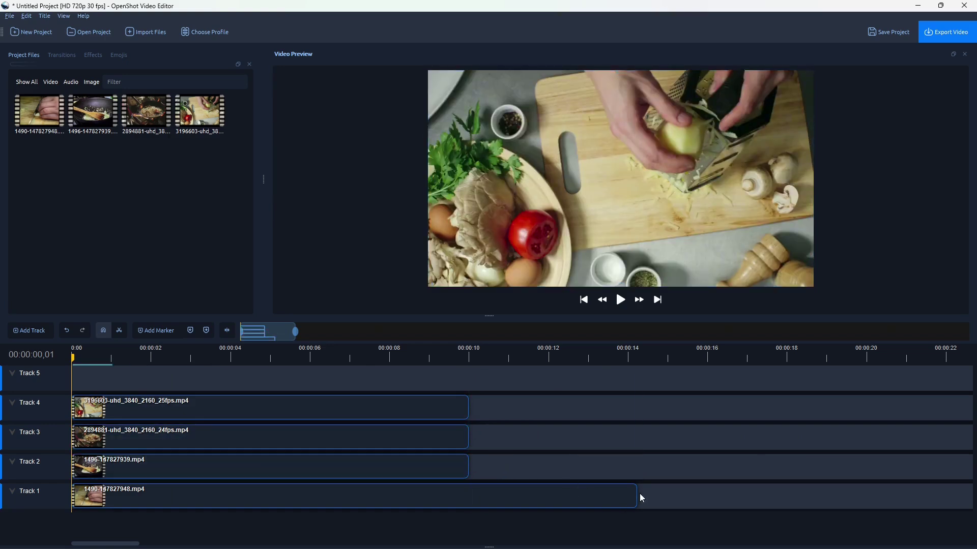
pyautogui.moveTo(634, 493); pyautogui.dragTo(469, 491)
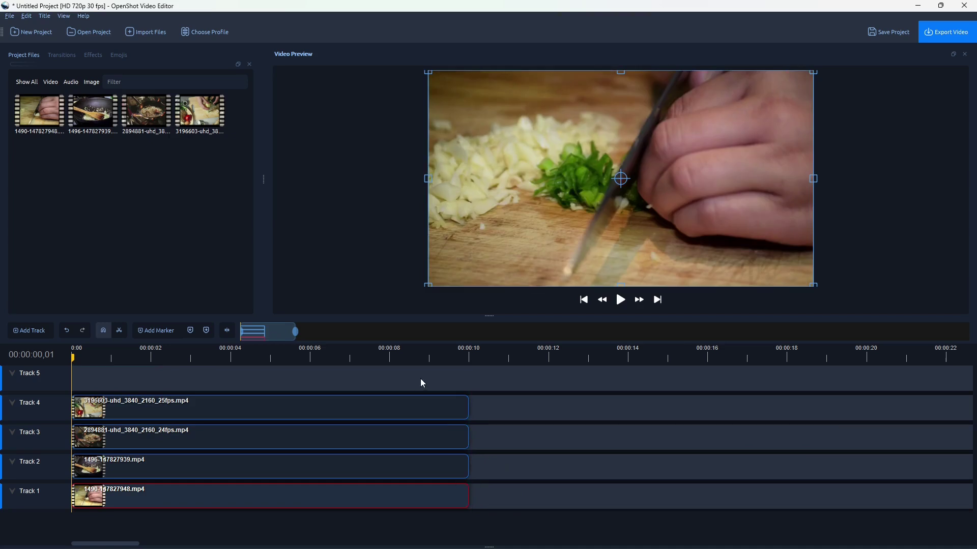
pyautogui.moveTo(303, 354)
pyautogui.mouseDown()
pyautogui.moveTo(463, 356)
pyautogui.moveTo(73, 355)
pyautogui.mouseUp()
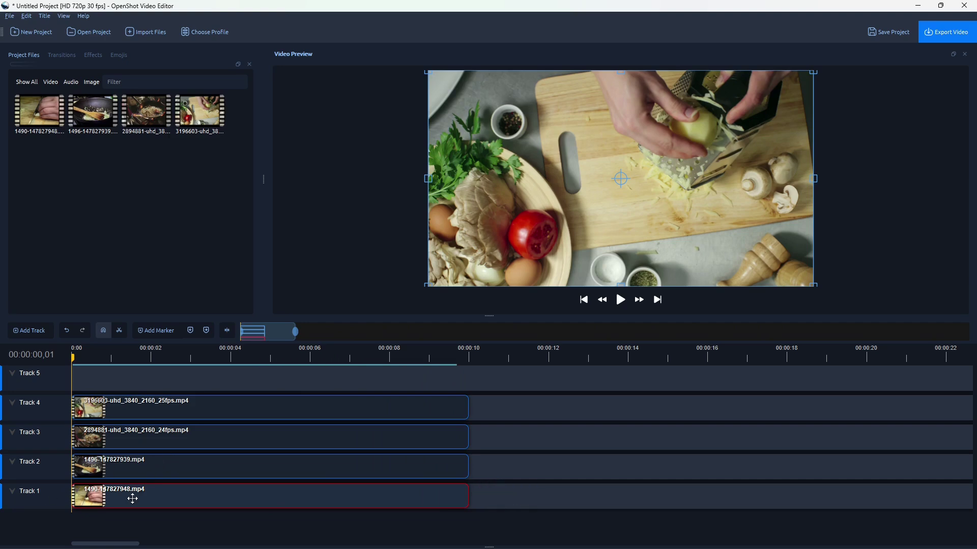
# Step: Apply 1/4 Size layouts: Track 1 bottom-right, Track 2 bottom-left, Track 3 top-right, Track 4 top-left
pyautogui.rightClick(132, 498)
pyautogui.moveTo(160, 377)
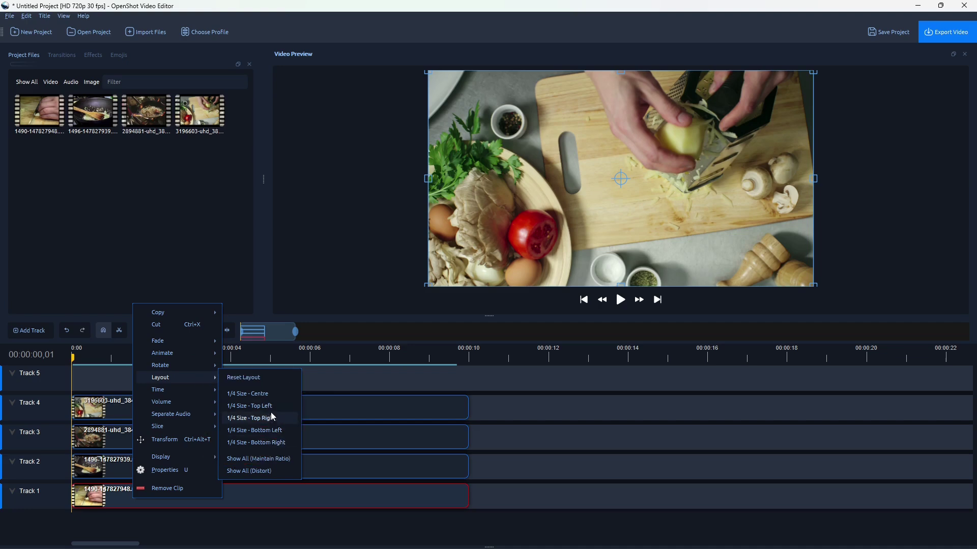
pyautogui.click(269, 444)
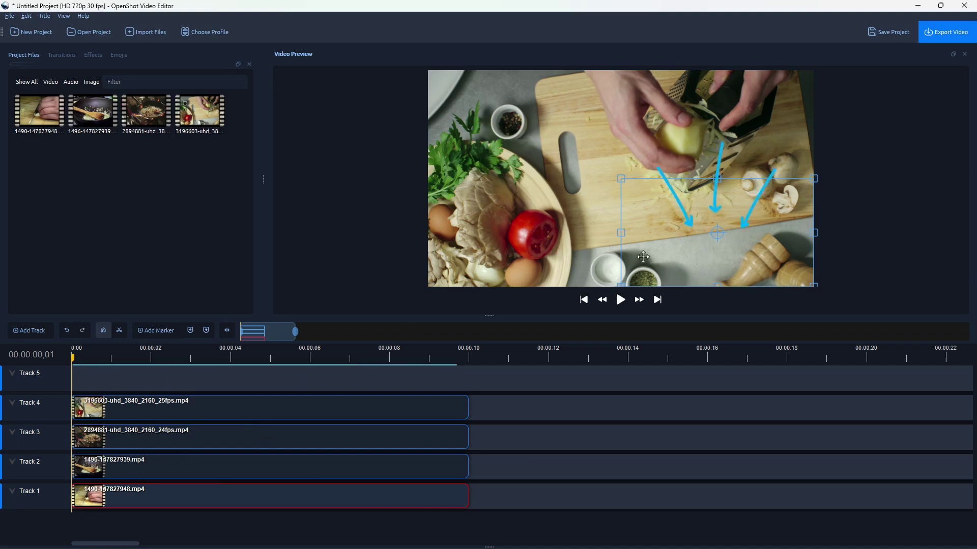
pyautogui.rightClick(173, 459)
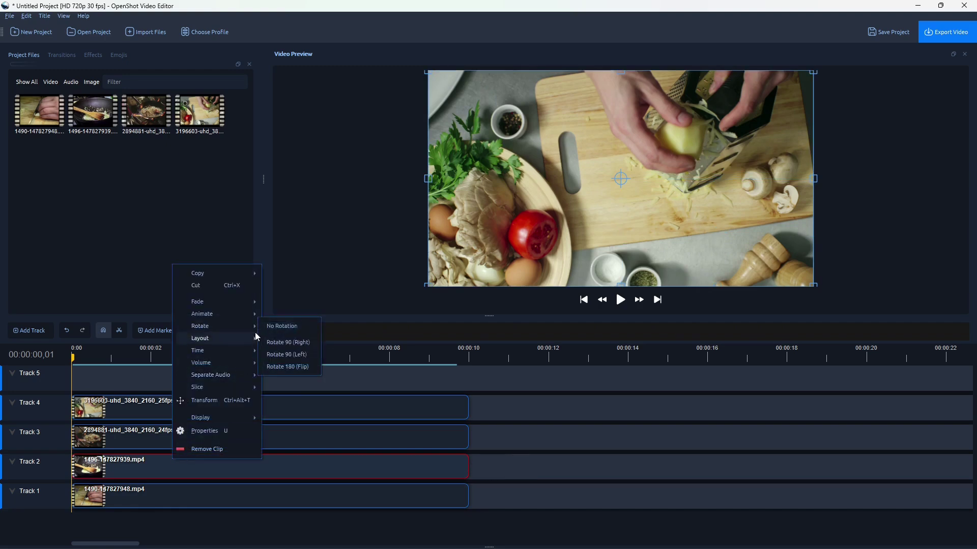
pyautogui.moveTo(200, 337)
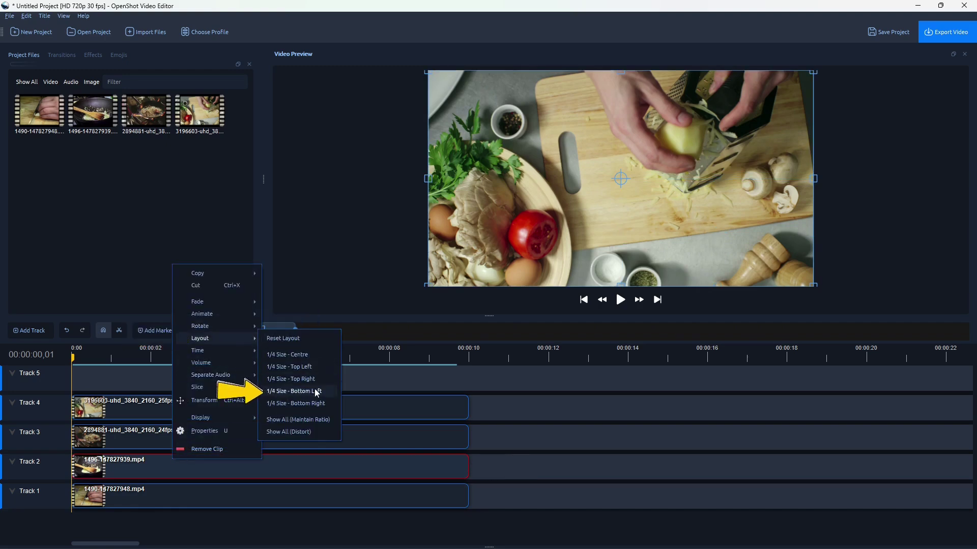
pyautogui.click(315, 391)
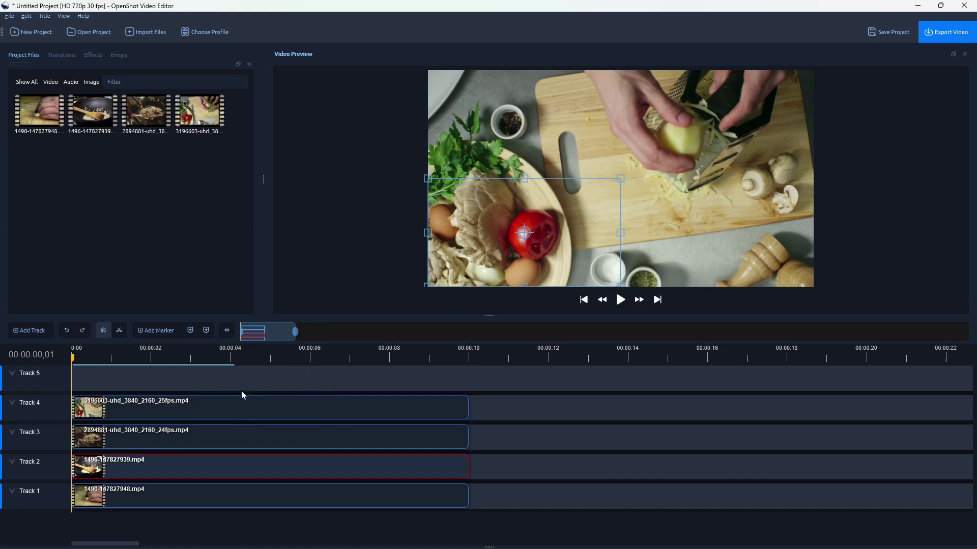
pyautogui.click(192, 439)
pyautogui.rightClick(193, 437)
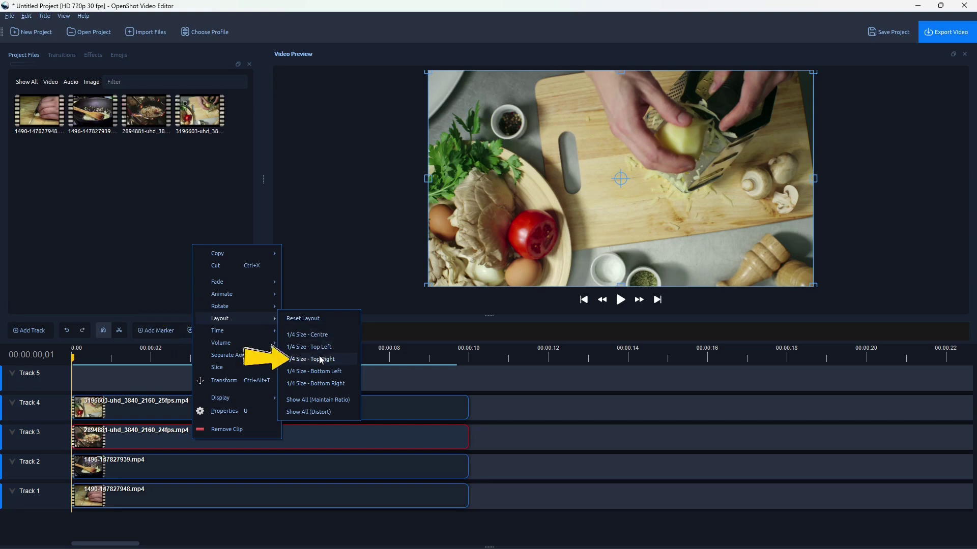
pyautogui.click(311, 359)
pyautogui.click(232, 411)
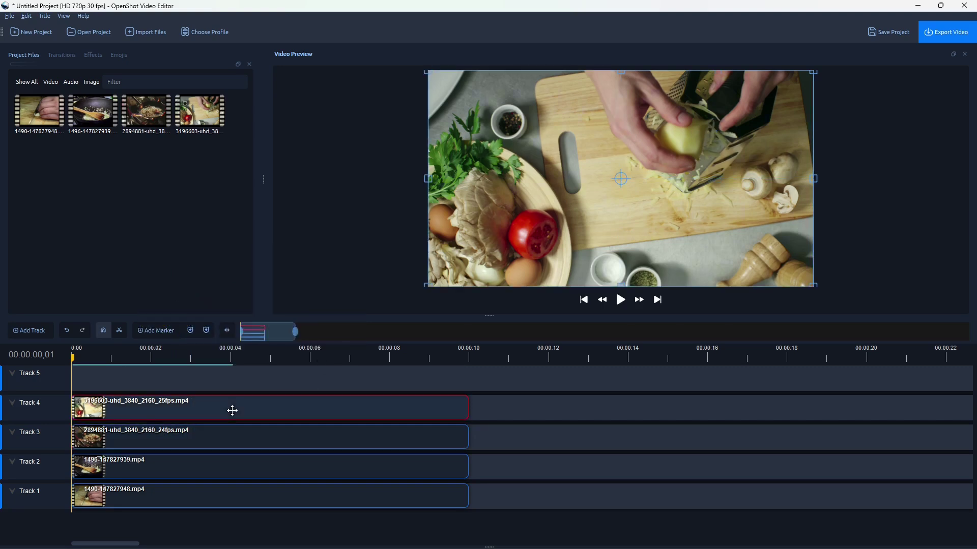
pyautogui.rightClick(228, 405)
pyautogui.moveTo(256, 285)
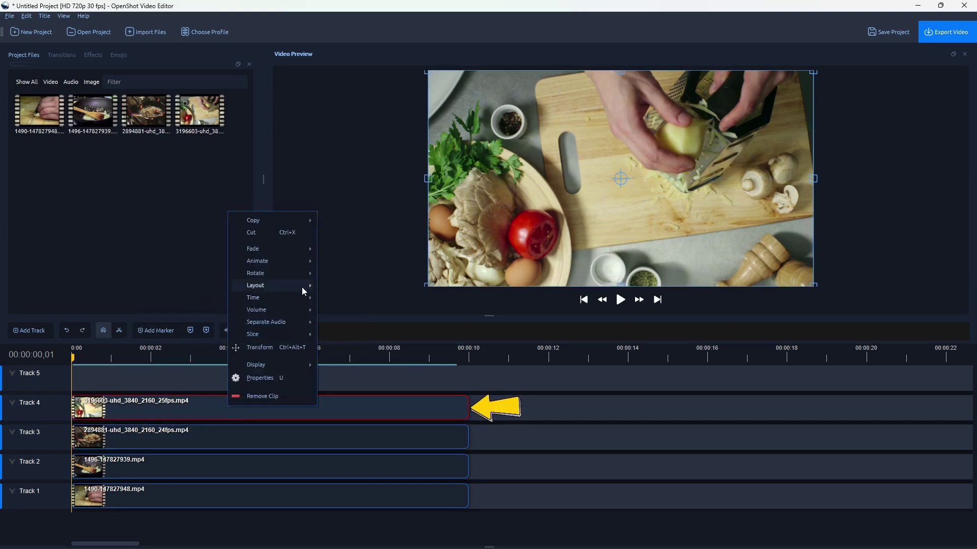
pyautogui.click(357, 312)
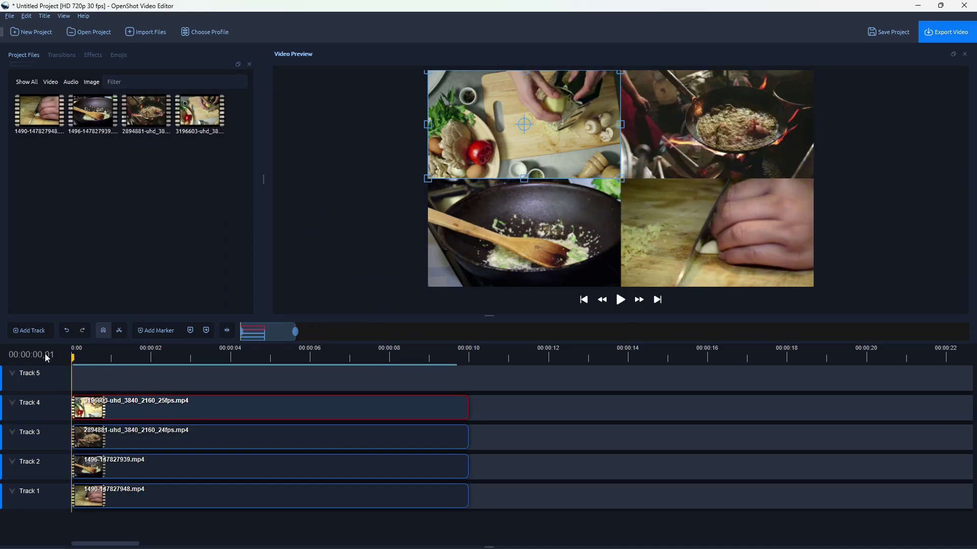
# Step: Play back the grid, then drag the Track 3 clip's end a little past the others
pyautogui.press('space')
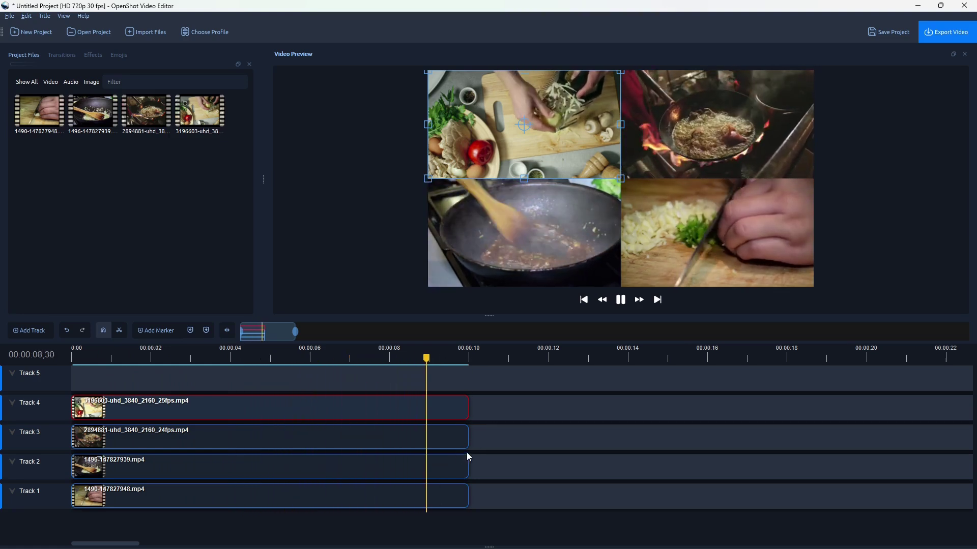
pyautogui.press('space')
pyautogui.moveTo(468, 440); pyautogui.dragTo(508, 438)
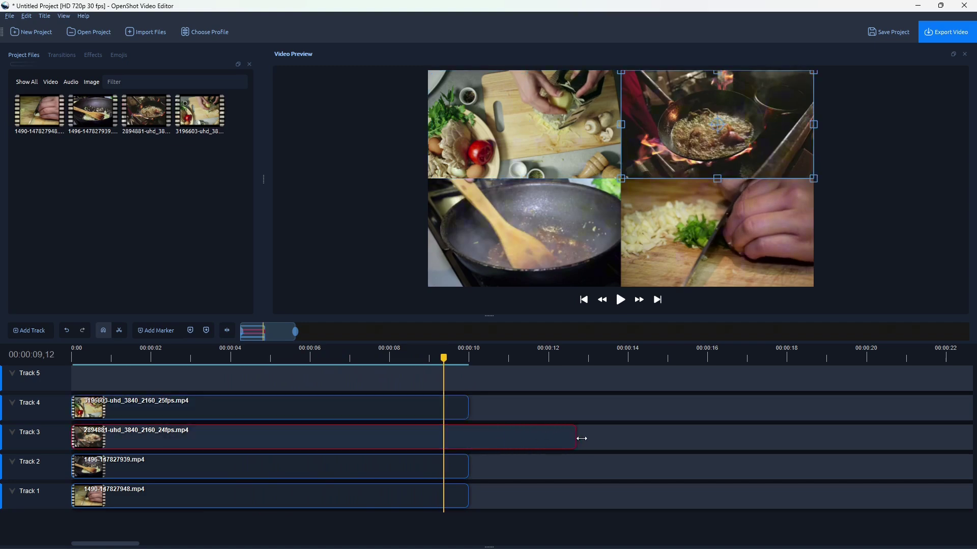
pyautogui.moveTo(581, 438); pyautogui.dragTo(595, 438)
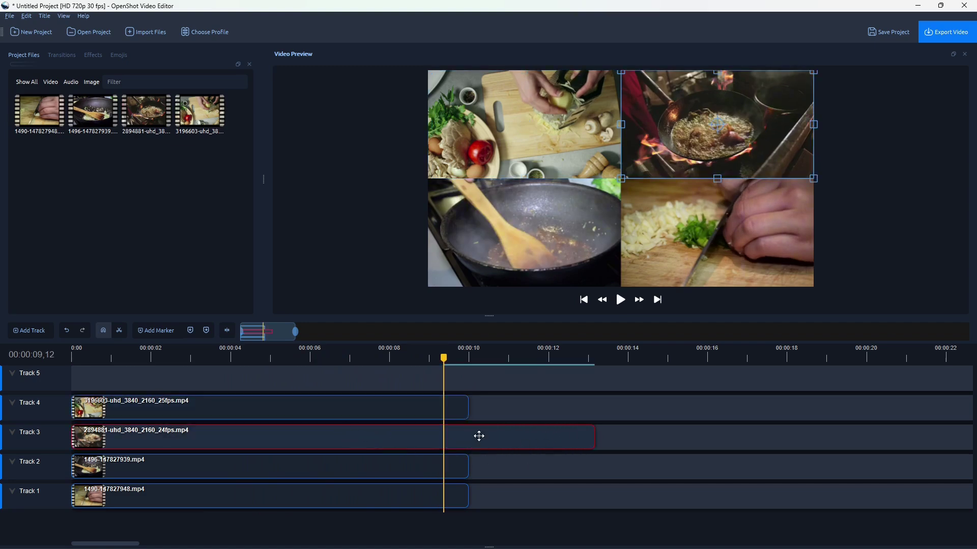
# Step: Replay the grid's last seconds to check the ending, then return the playhead to 0:00
pyautogui.press('space')
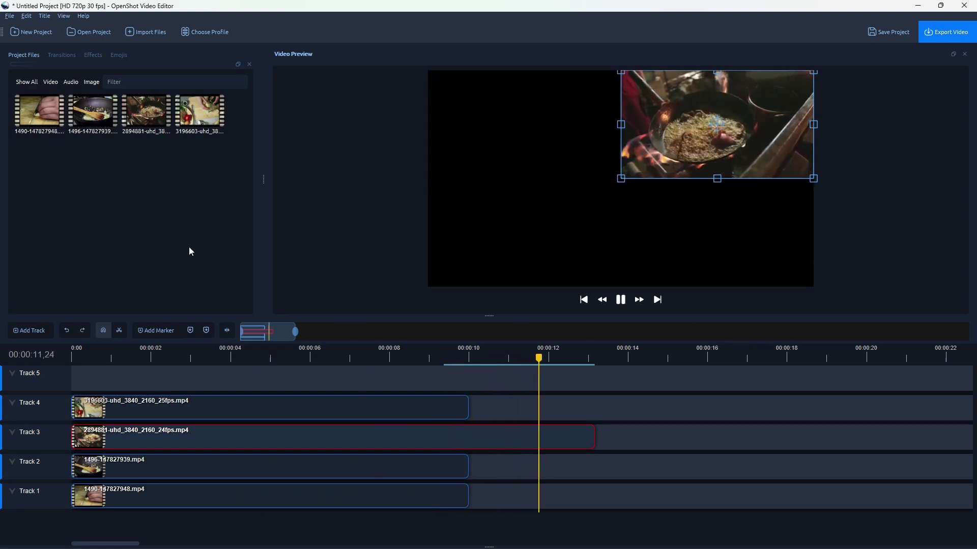
pyautogui.press('space')
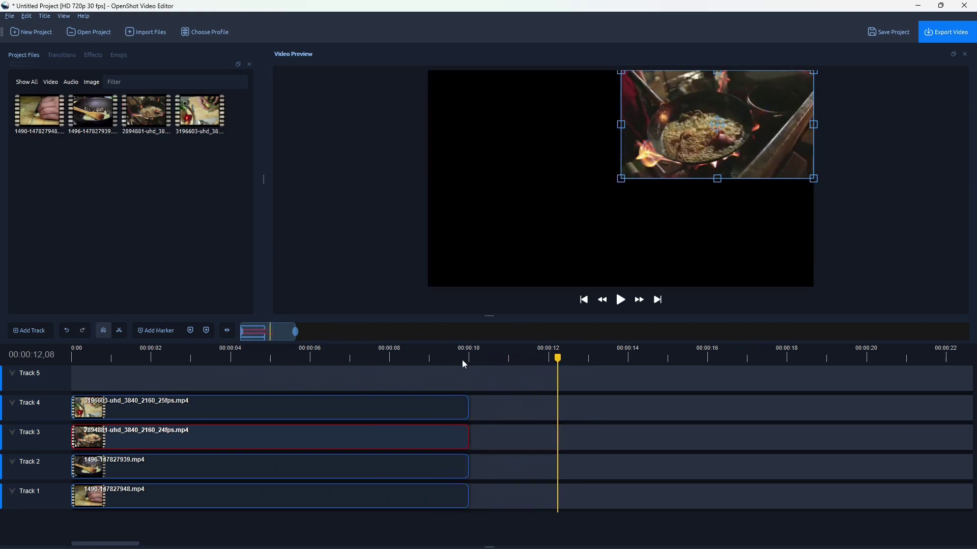
pyautogui.click(464, 357)
pyautogui.press('space')
pyautogui.moveTo(465, 356); pyautogui.dragTo(417, 356)
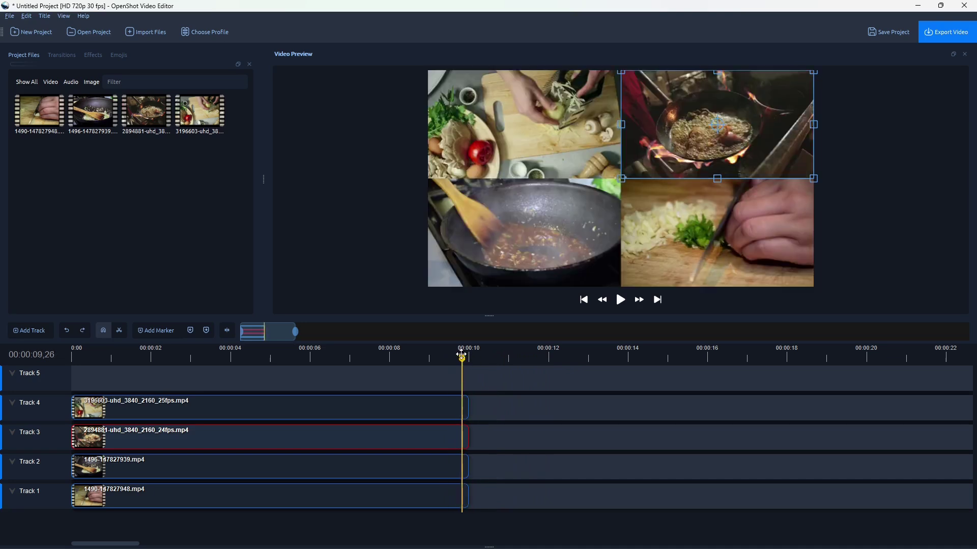
pyautogui.press('space')
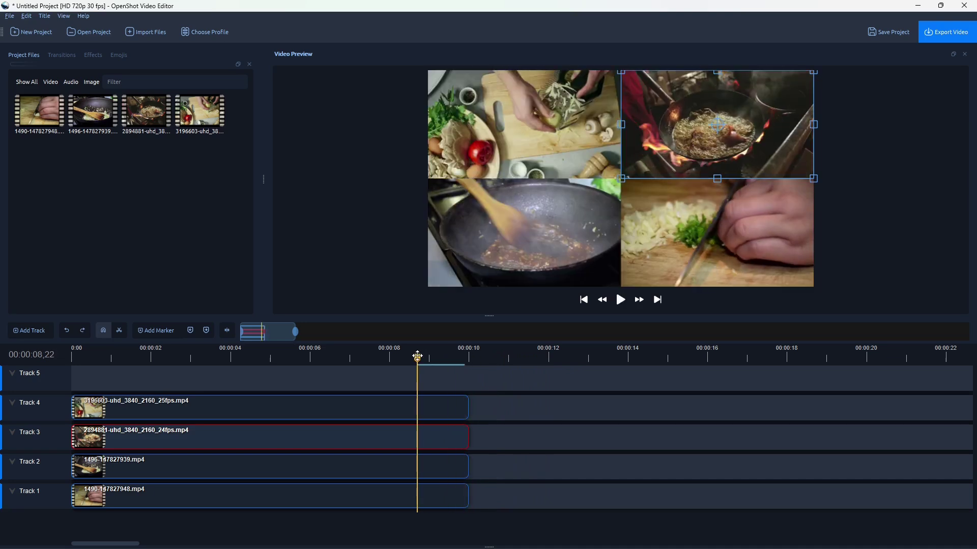
pyautogui.press('space')
pyautogui.press('space')
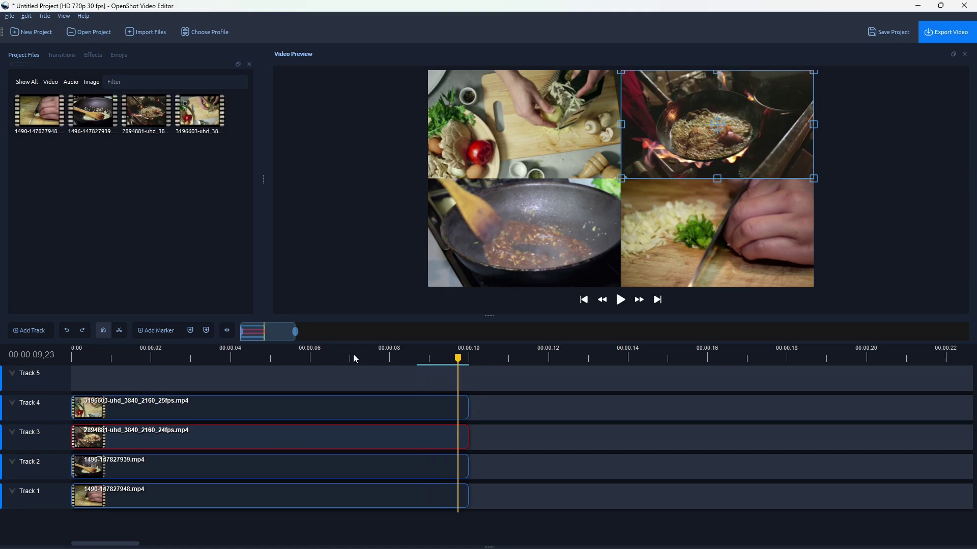
pyautogui.moveTo(353, 354); pyautogui.dragTo(74, 340)
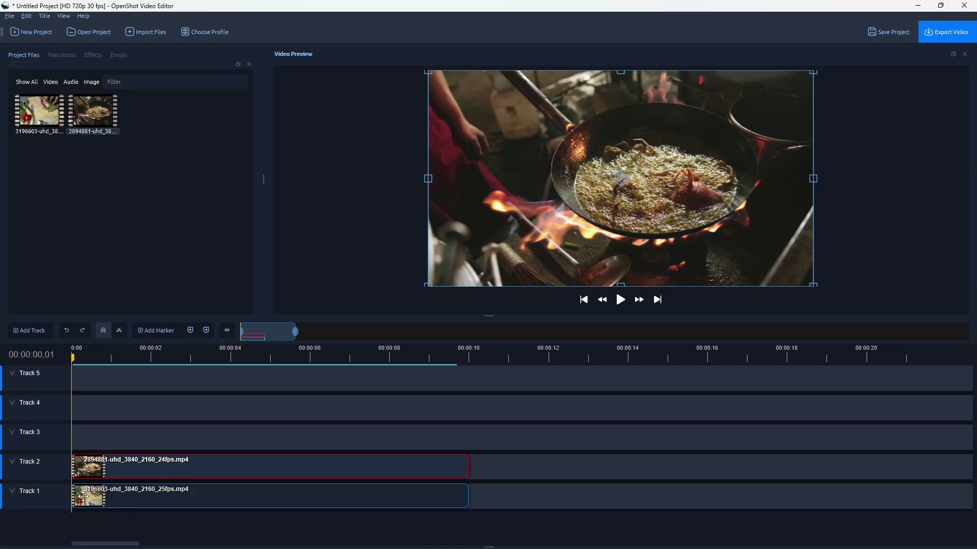
# Step: Set the Track 1 clip's layout to Show All (Maintain Ratio)
pyautogui.rightClick(113, 499)
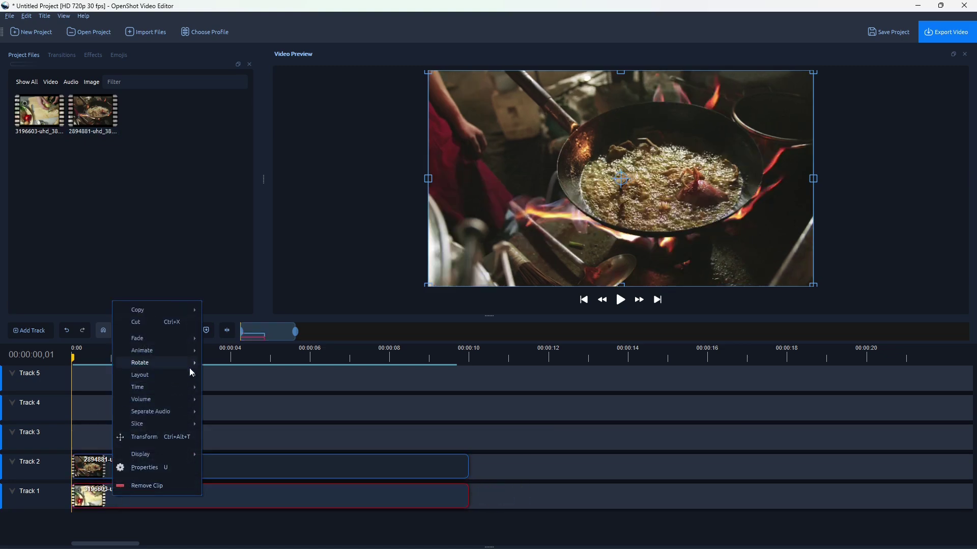
pyautogui.moveTo(139, 375)
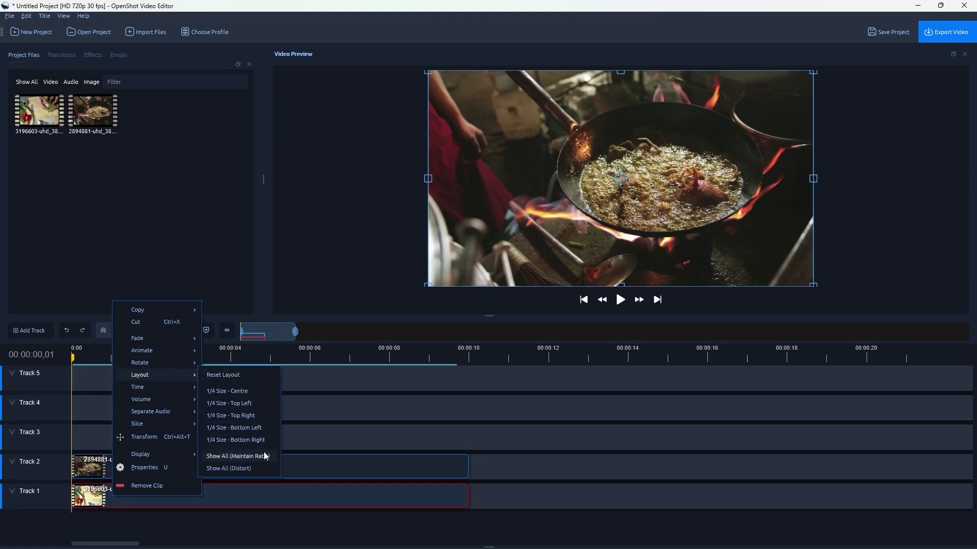
pyautogui.click(261, 456)
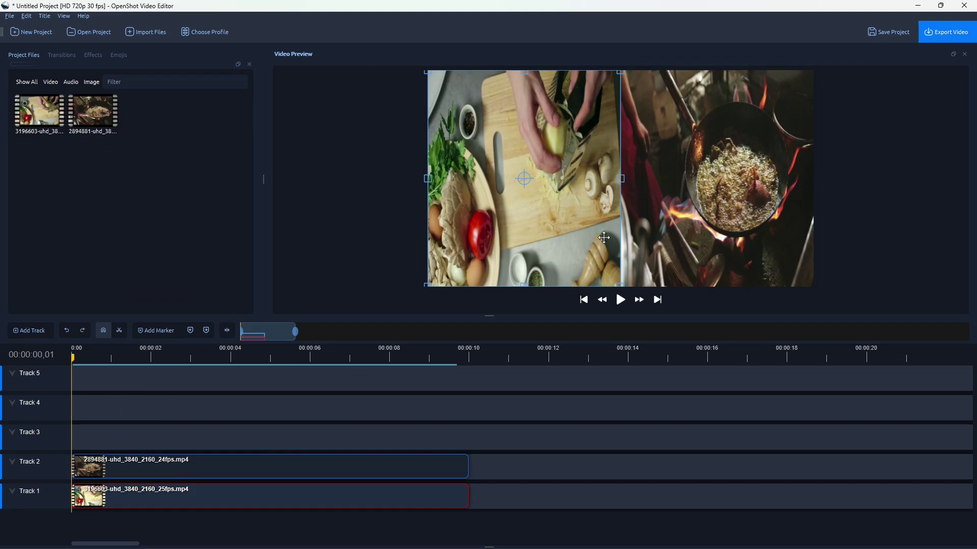
# Step: Preview the side-by-side result, undo the layout with Ctrl+Z, and rewind to the start
pyautogui.press('space')
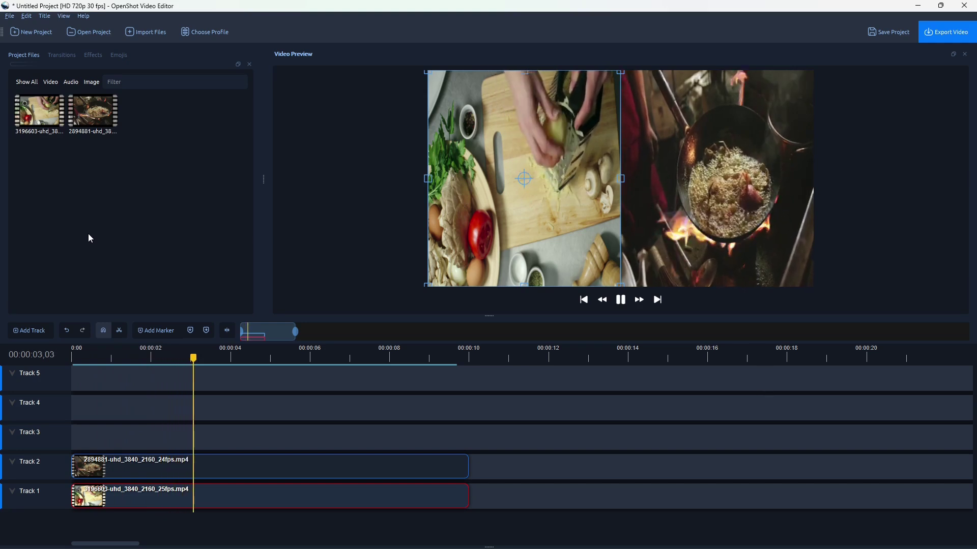
pyautogui.press('space')
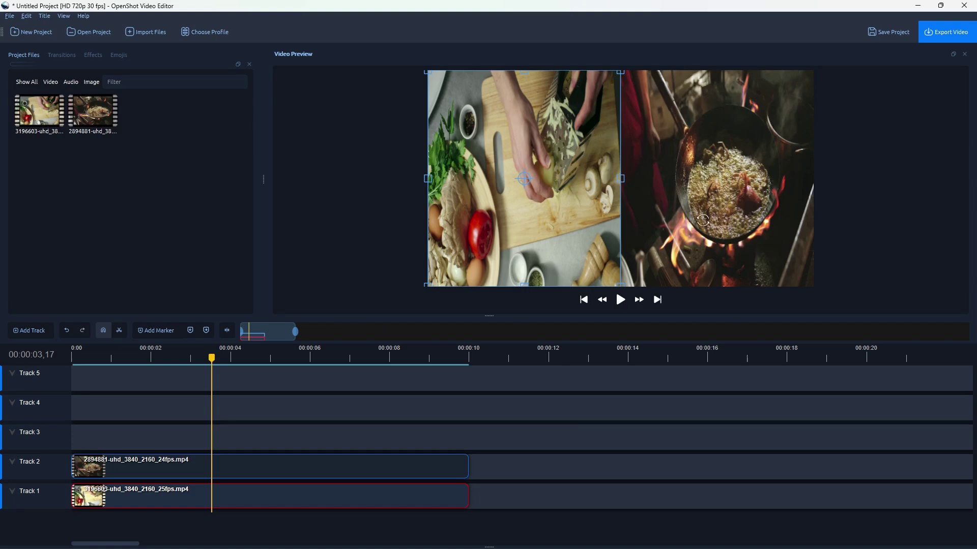
pyautogui.press('space')
pyautogui.press('space')
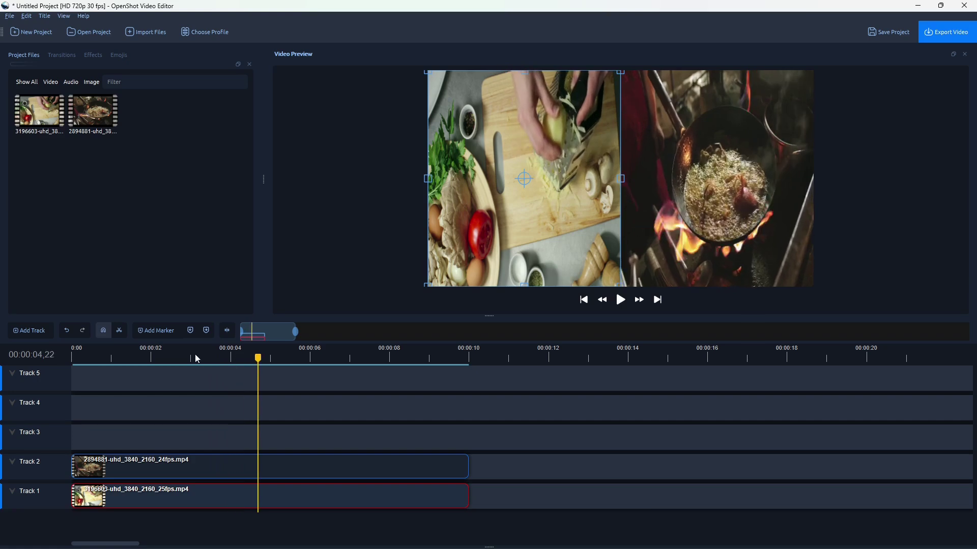
pyautogui.hotkey('ctrl', 'z')
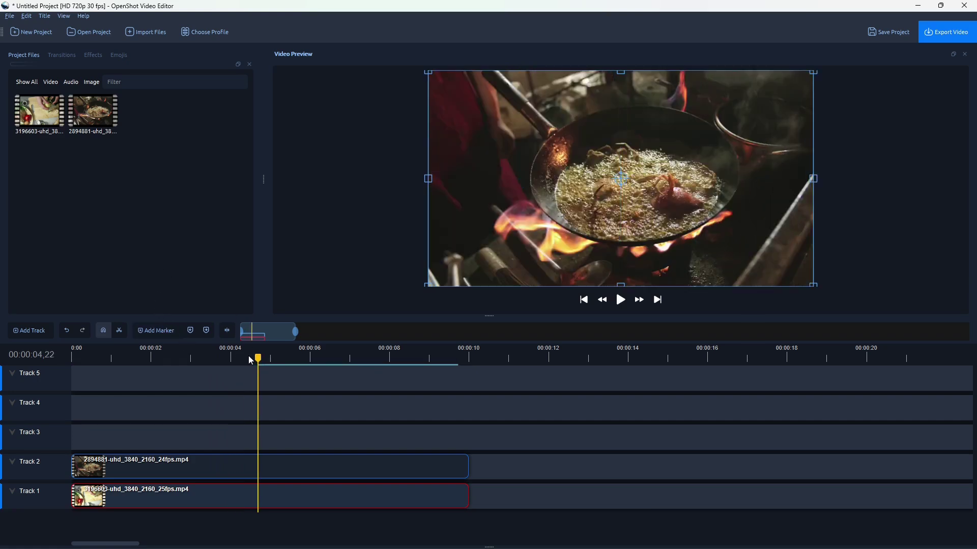
pyautogui.moveTo(258, 358); pyautogui.dragTo(58, 356)
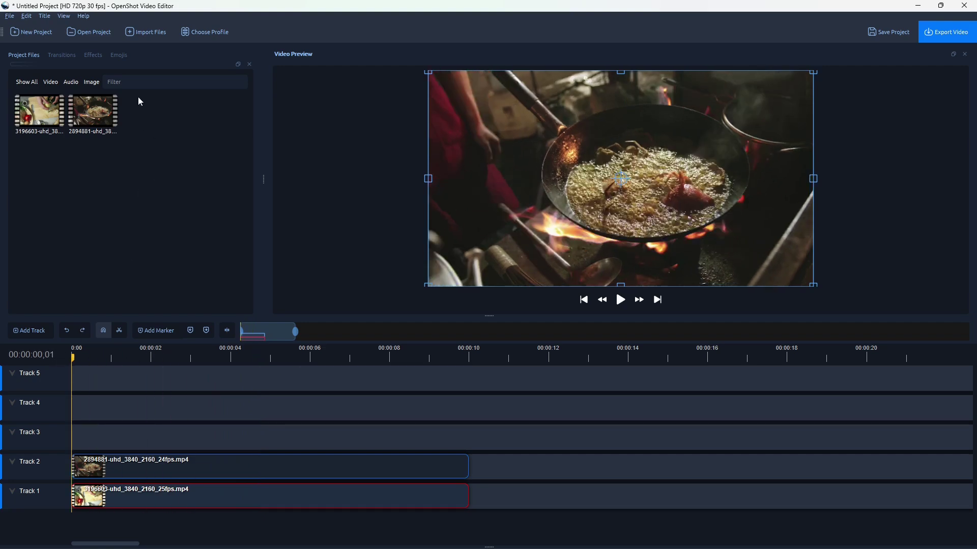
# Step: Apply the Crop effect to the Track 2 wok clip and bring up its properties
pyautogui.click(93, 56)
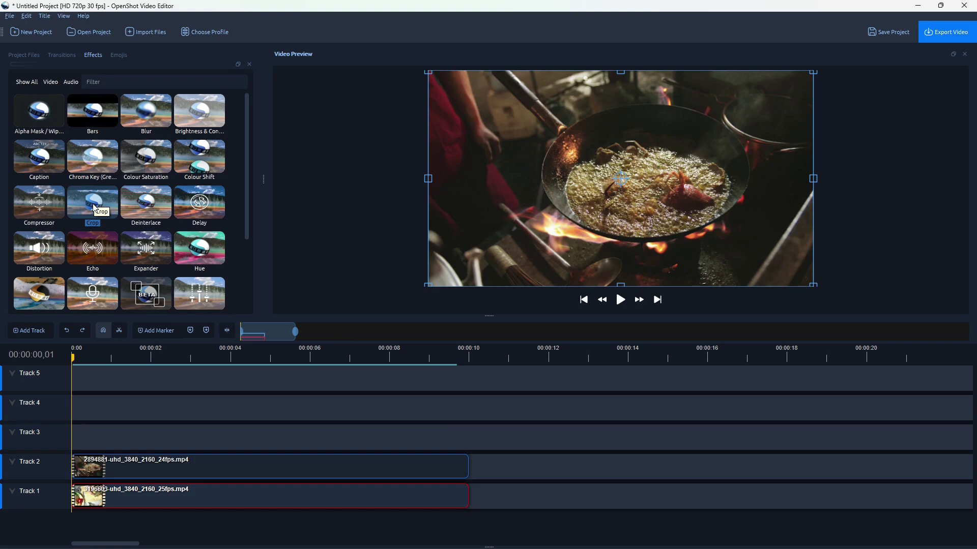
pyautogui.moveTo(96, 208); pyautogui.dragTo(93, 473)
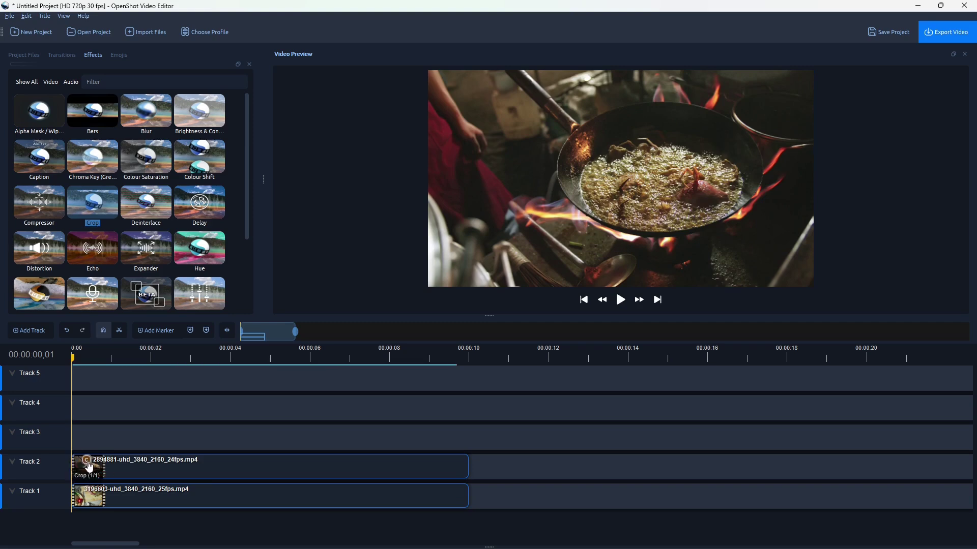
pyautogui.doubleClick(88, 463)
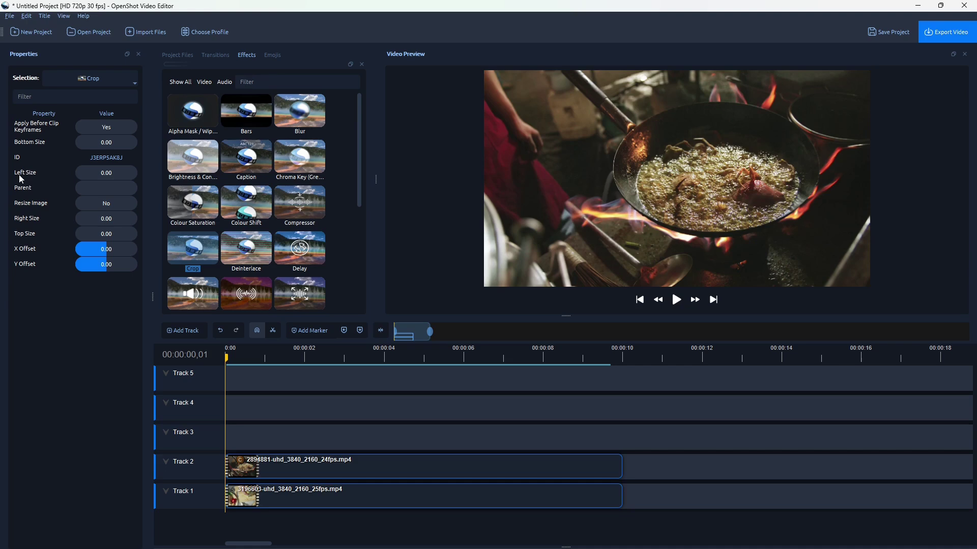
# Step: Set the Crop effect's Left Size to 0.50 and X Offset to -0.15
pyautogui.click(108, 173)
pyautogui.moveTo(108, 173)
pyautogui.mouseDown()
pyautogui.moveTo(100, 173)
pyautogui.moveTo(107, 176)
pyautogui.mouseUp()
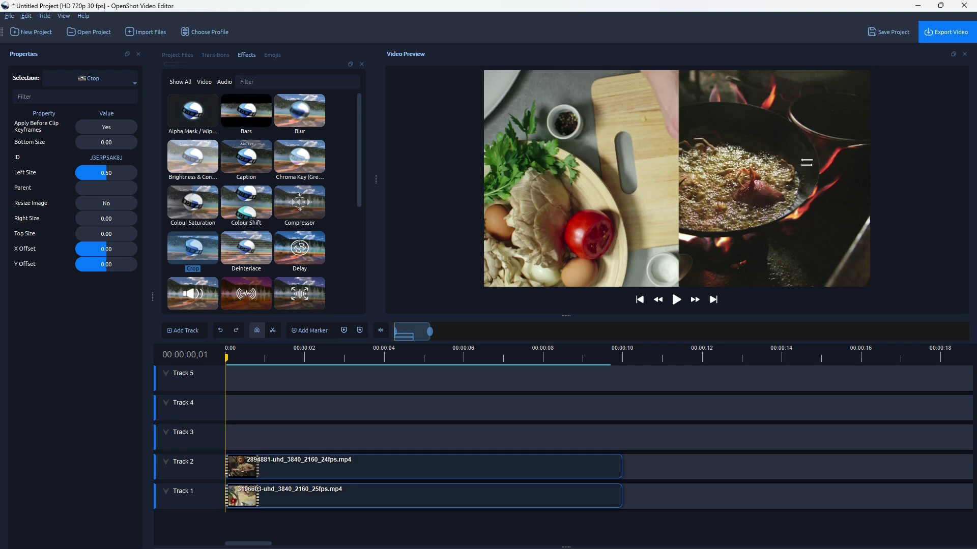
pyautogui.click(105, 254)
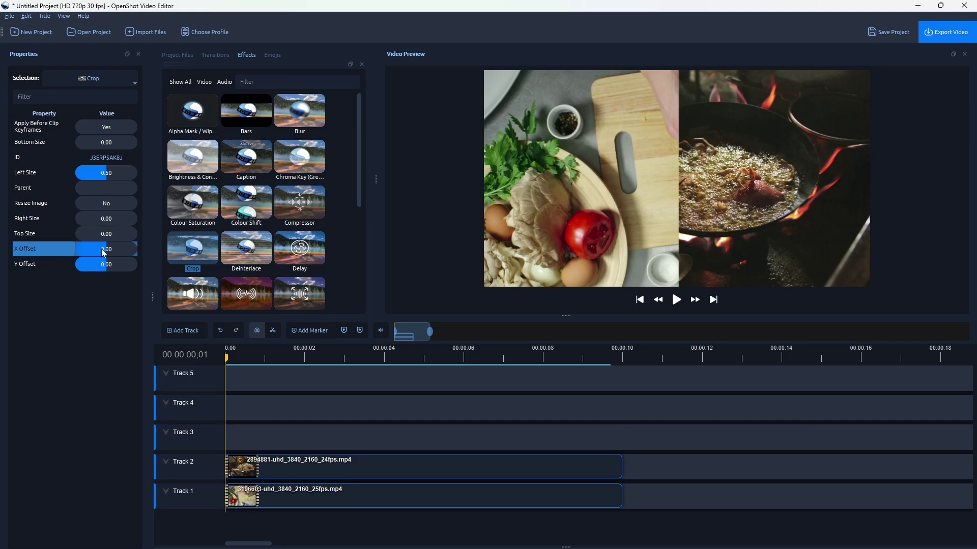
pyautogui.moveTo(103, 254); pyautogui.dragTo(102, 256)
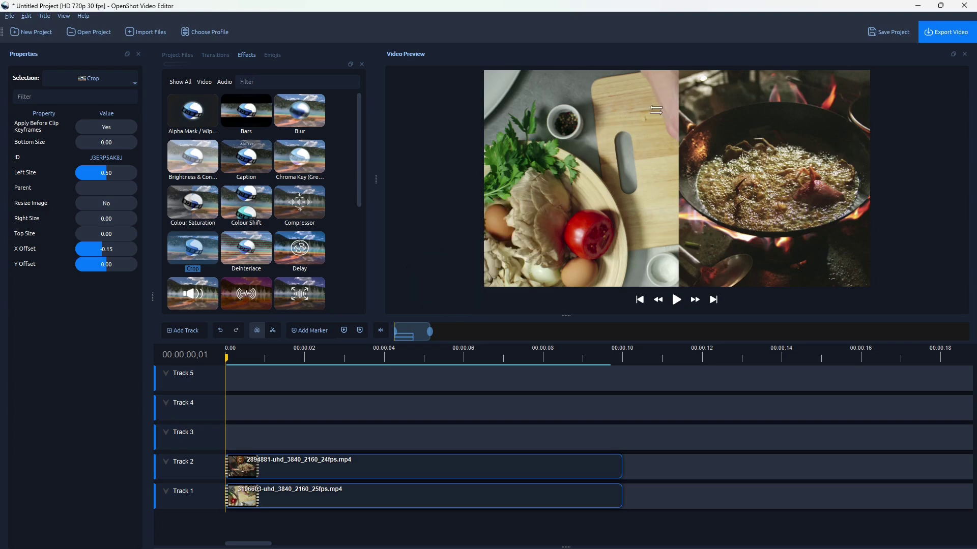
# Step: Shift the Track 1 grater clip to Location X -0.41, centring the grating hands in the left half
pyautogui.click(272, 496)
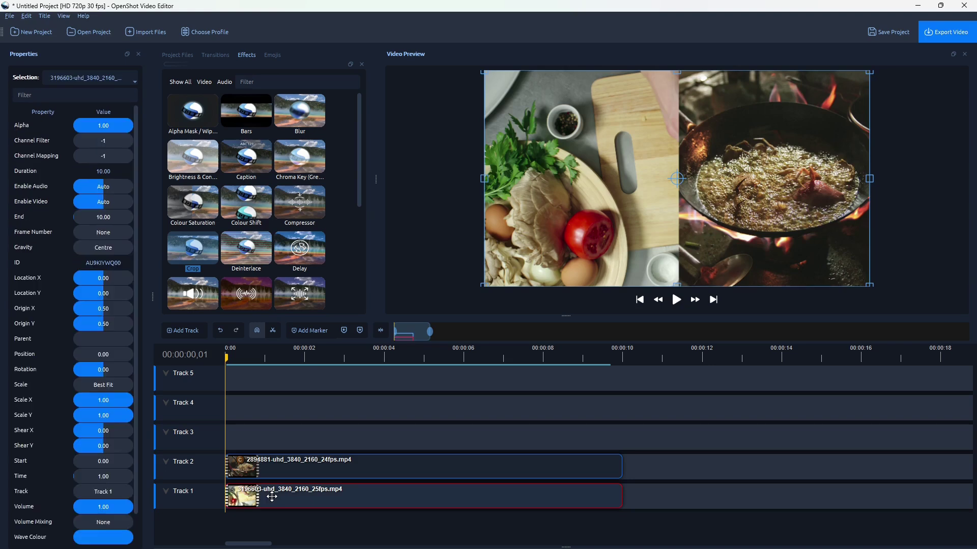
pyautogui.scroll(-1, 38, 161)
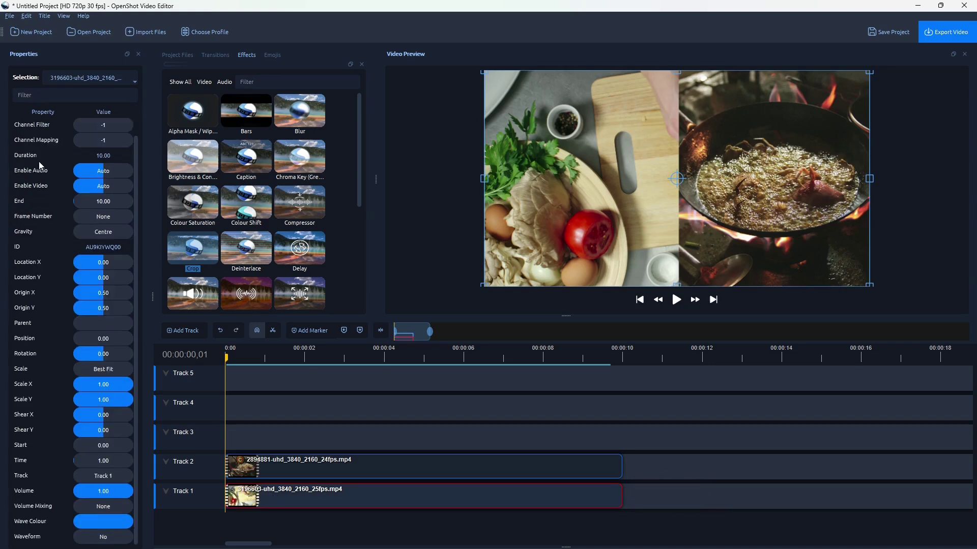
pyautogui.scroll(1, 59, 258)
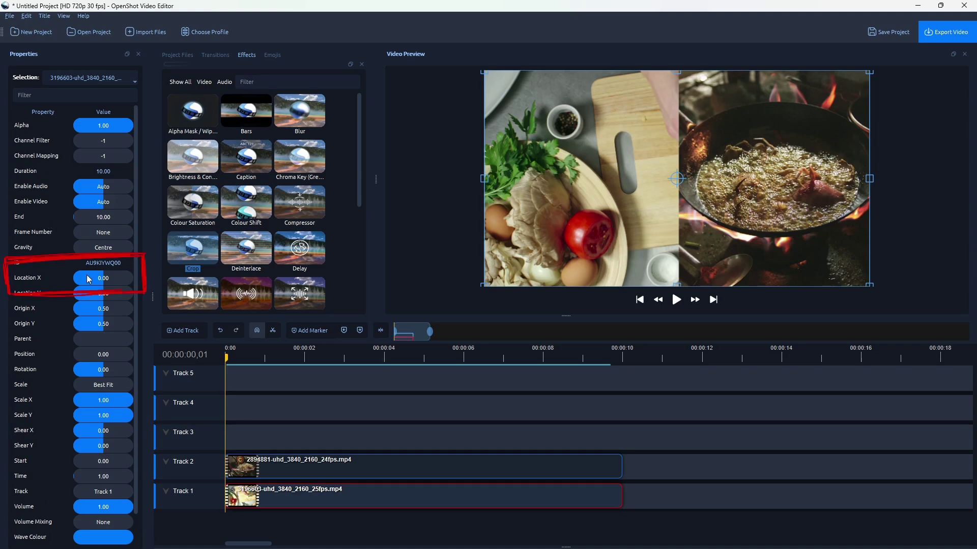
pyautogui.click(104, 283)
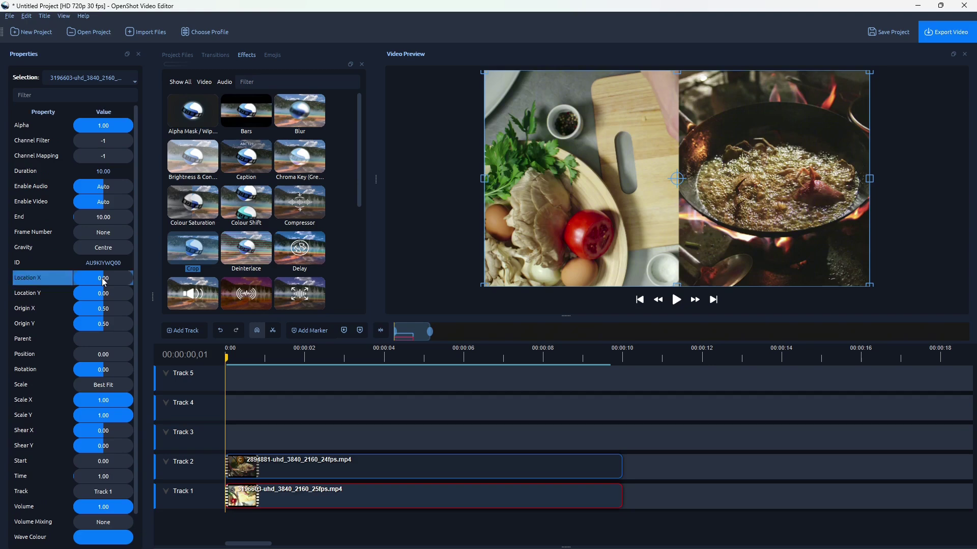
pyautogui.moveTo(101, 284); pyautogui.dragTo(90, 279)
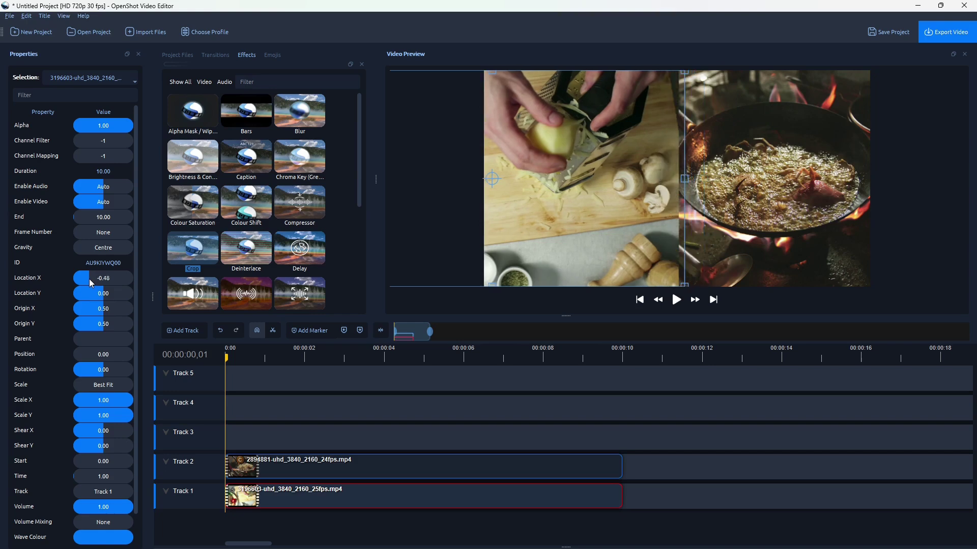
pyautogui.moveTo(89, 279); pyautogui.dragTo(91, 279)
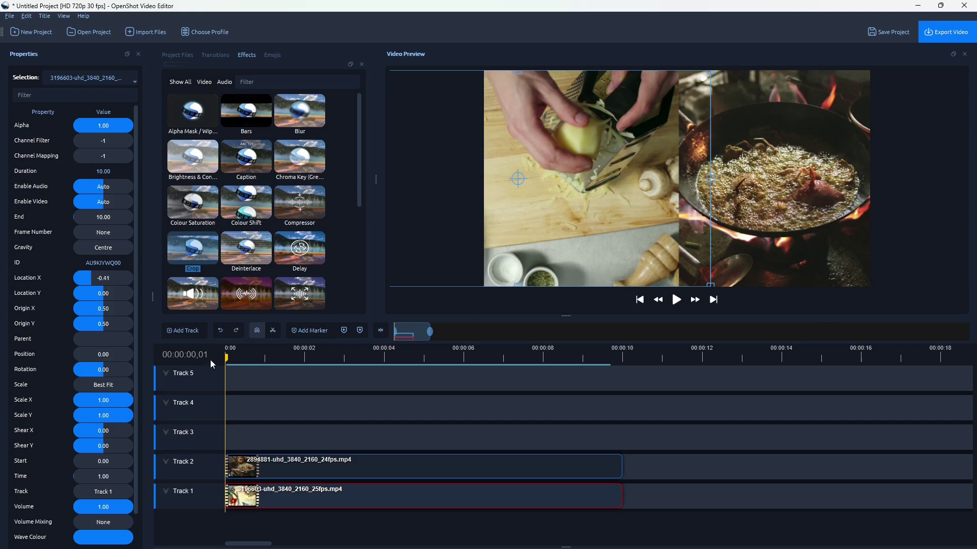
pyautogui.press('space')
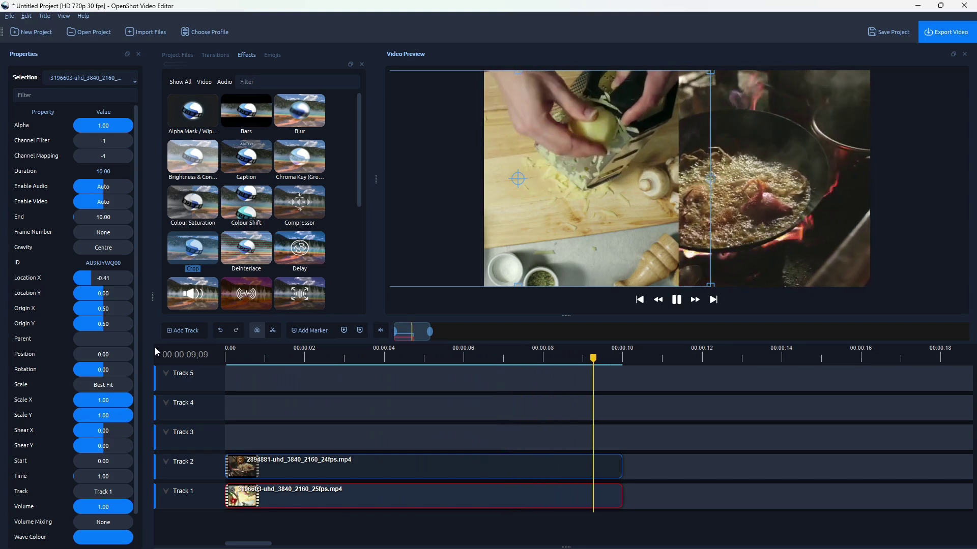
pyautogui.press('space')
pyautogui.click(227, 356)
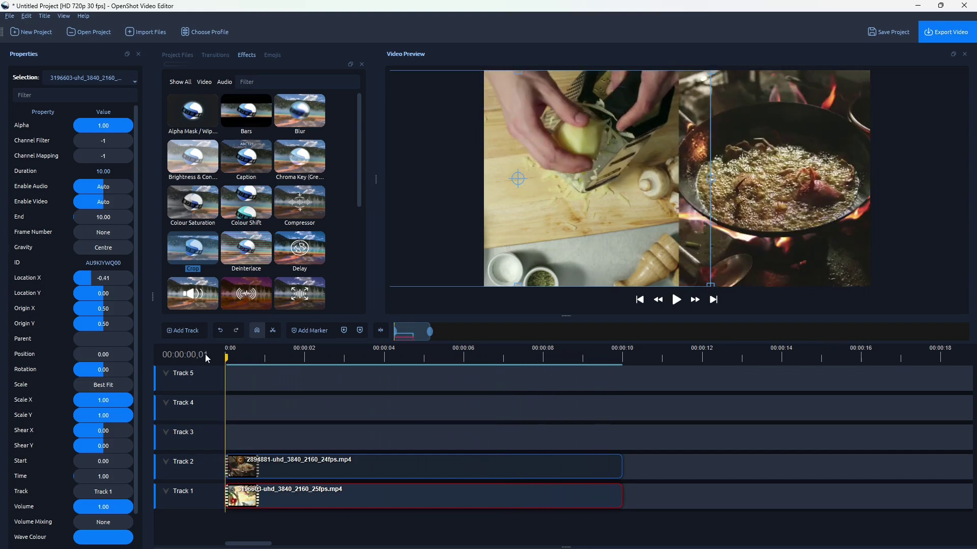